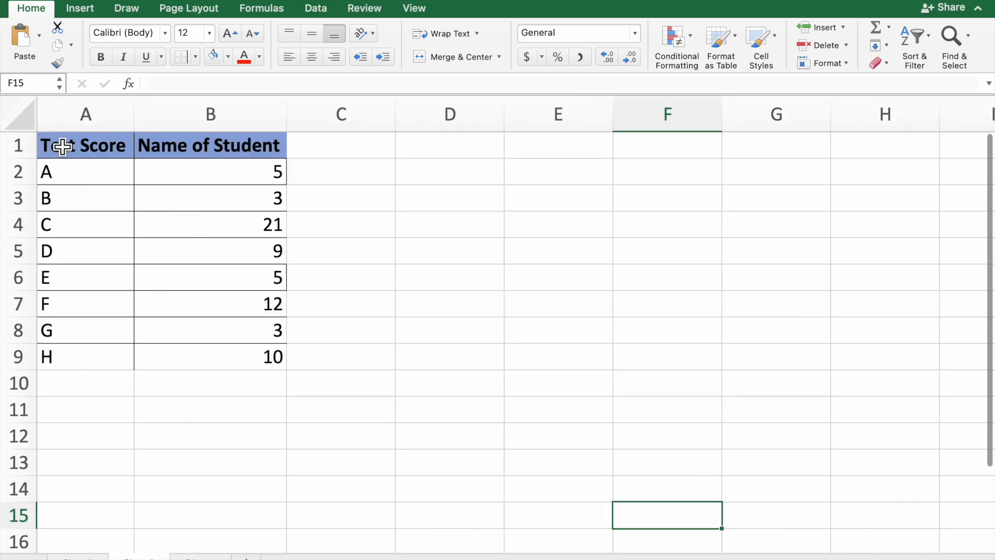
- Select the table range A1:B9 and apply a border format to it
drag(65, 151, 227, 367)
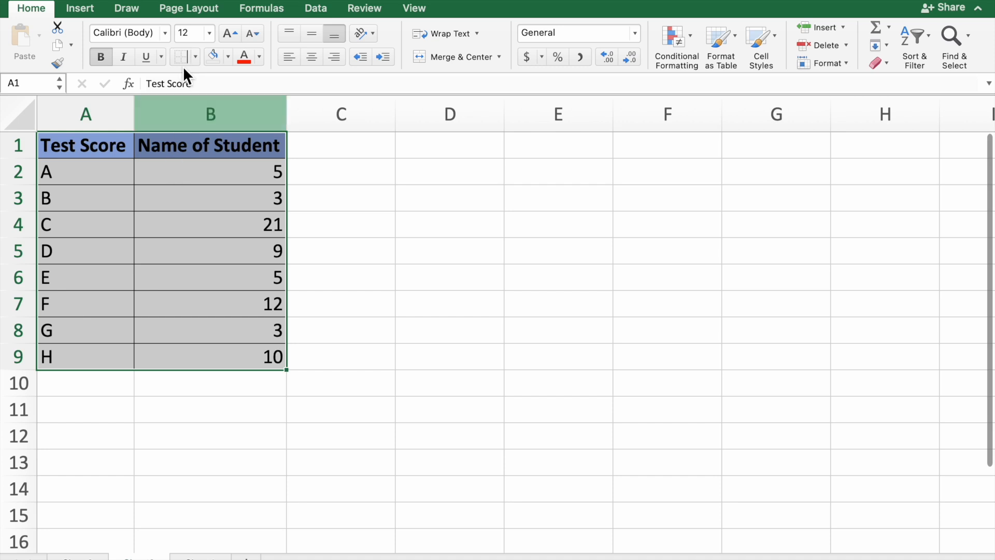
click(196, 56)
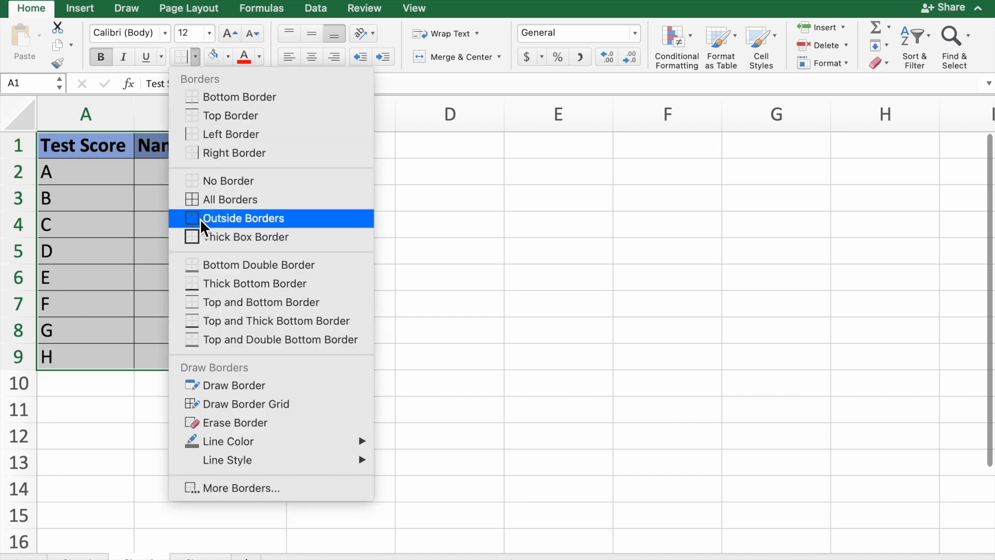
click(201, 94)
click(201, 386)
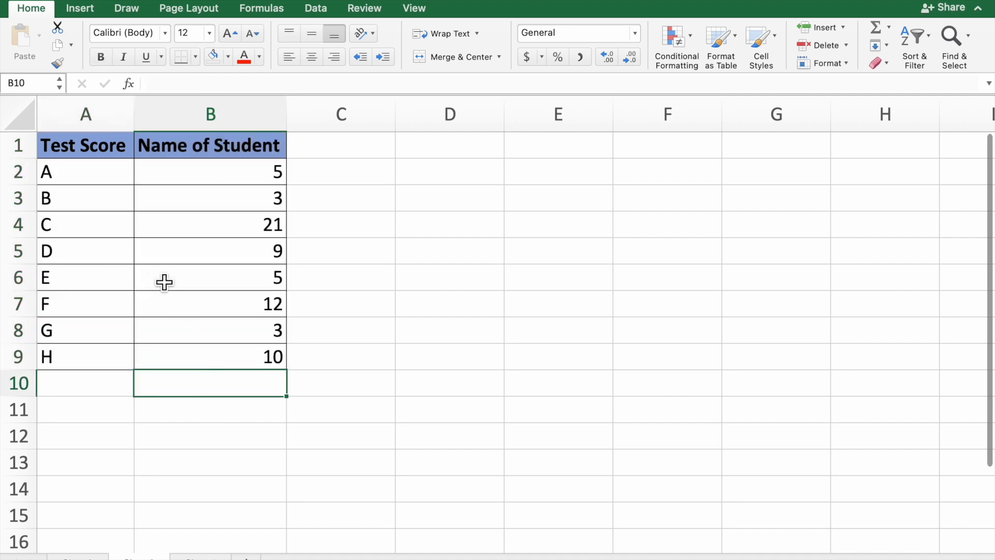
- Insert a 2-D Pie chart from the data in A2:B9, undoing the accidental change after insertion
drag(82, 177, 248, 366)
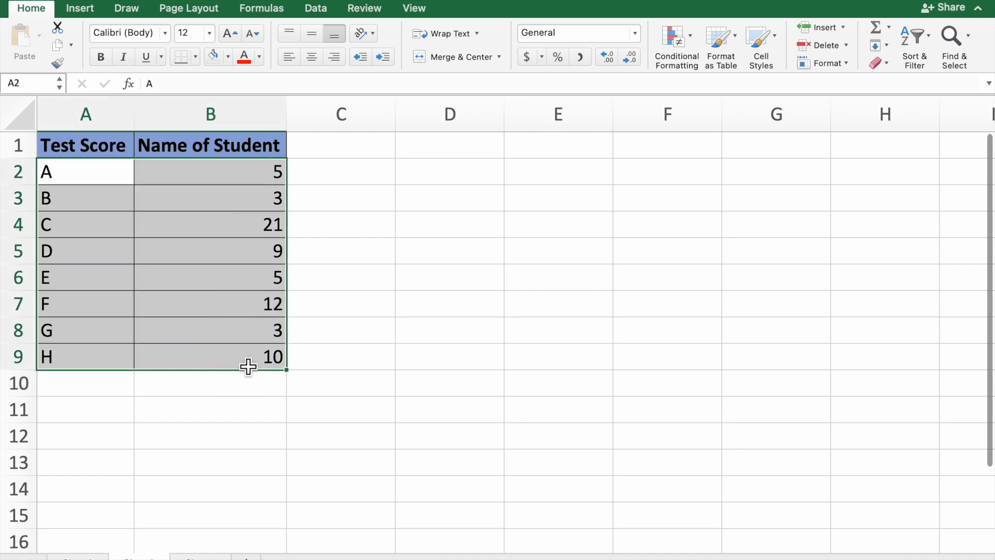
click(81, 8)
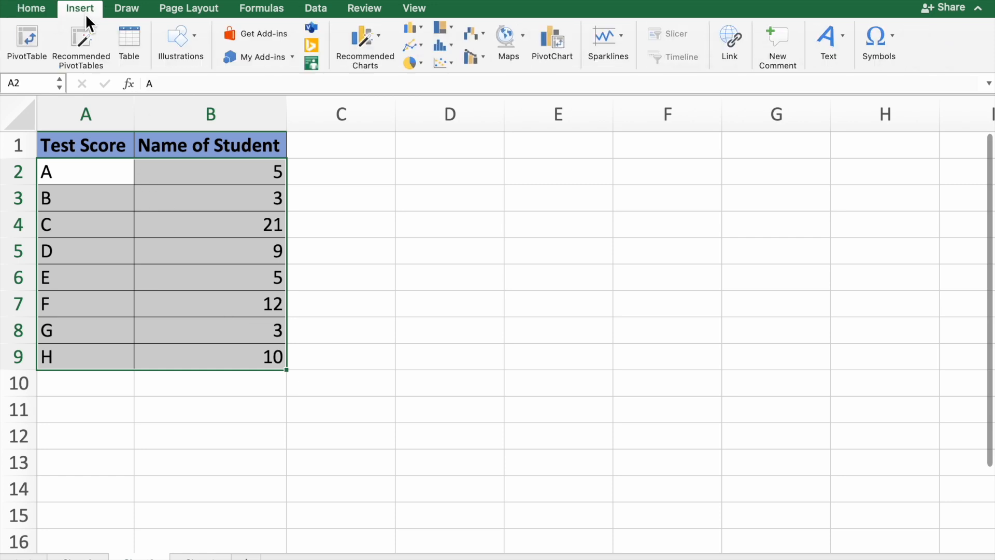
click(420, 65)
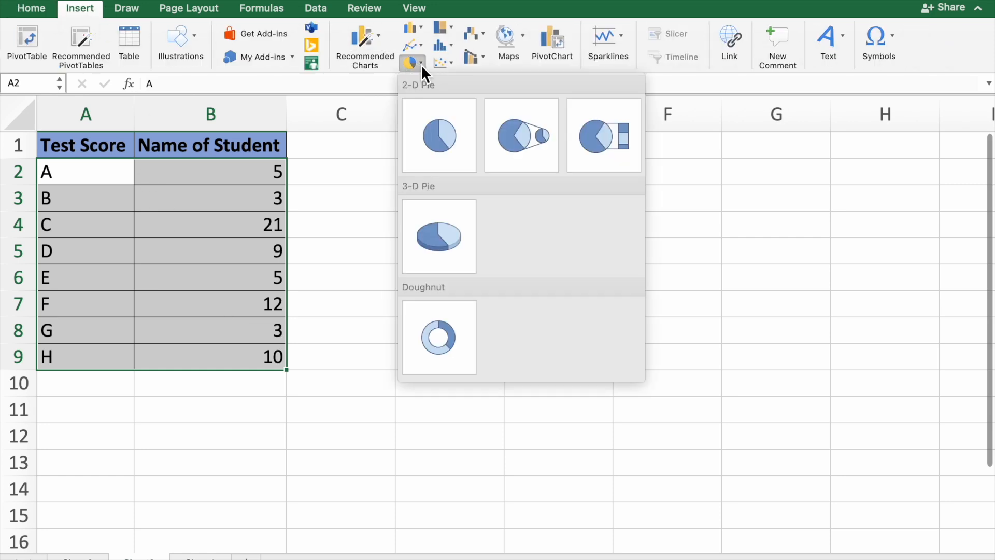
click(435, 144)
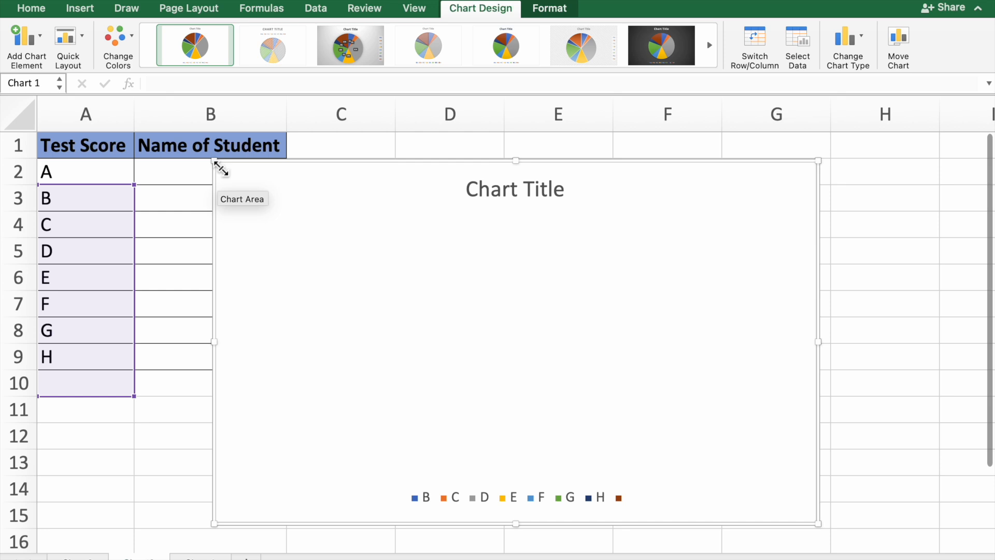
key(super+z)
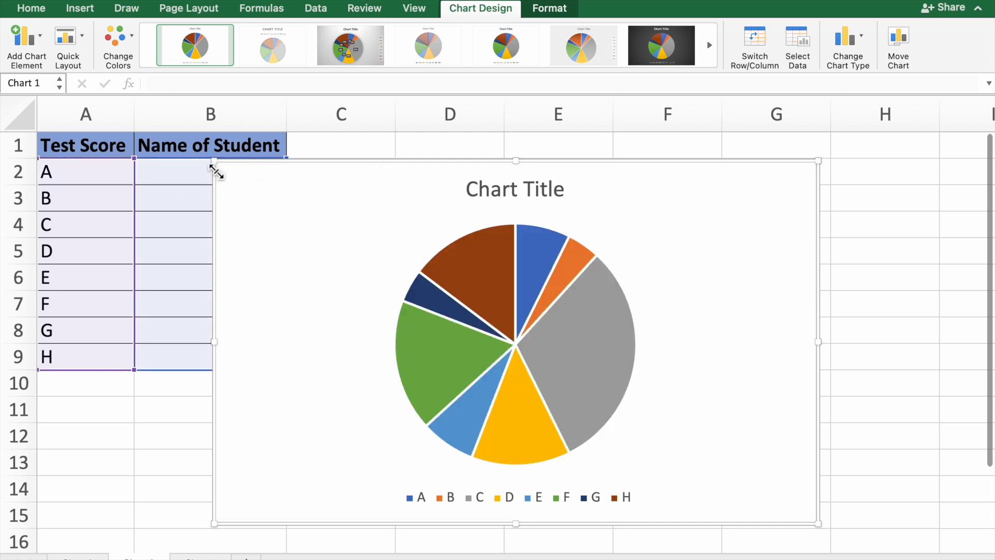
- Move the chart beside the table so its top-left corner sits near cell C1
click(212, 162)
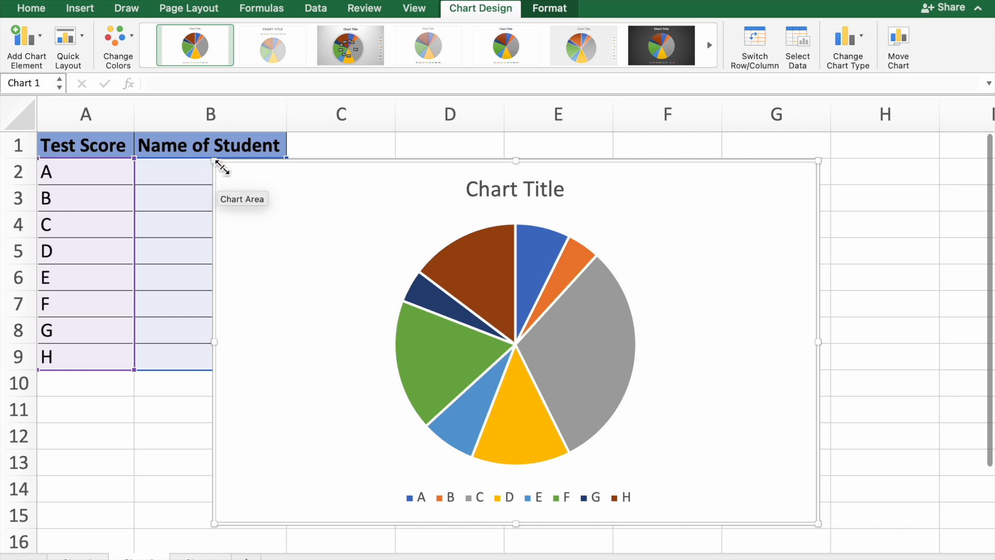
drag(216, 163, 343, 240)
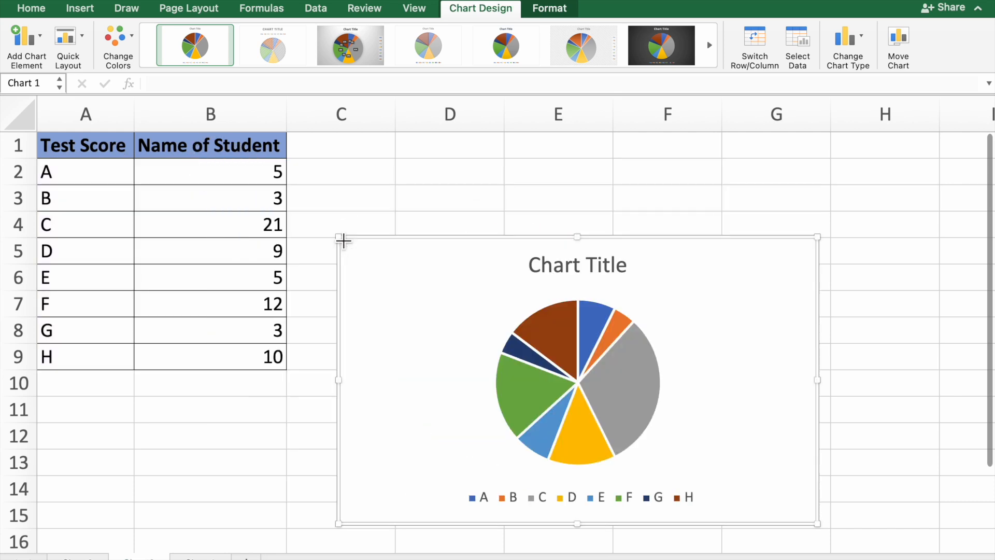
drag(493, 298, 492, 204)
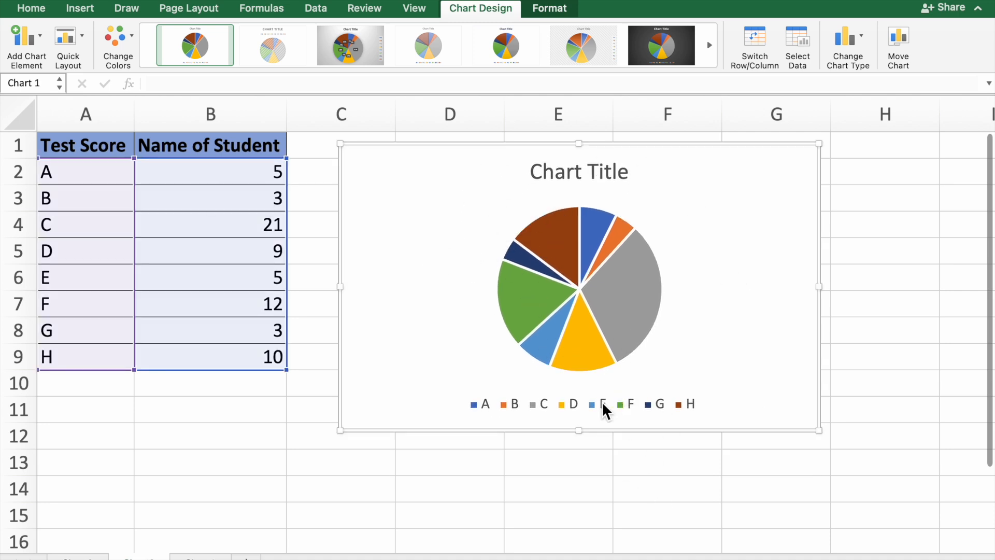
- Add centered data labels to the pie slices
mouse_move(562, 247)
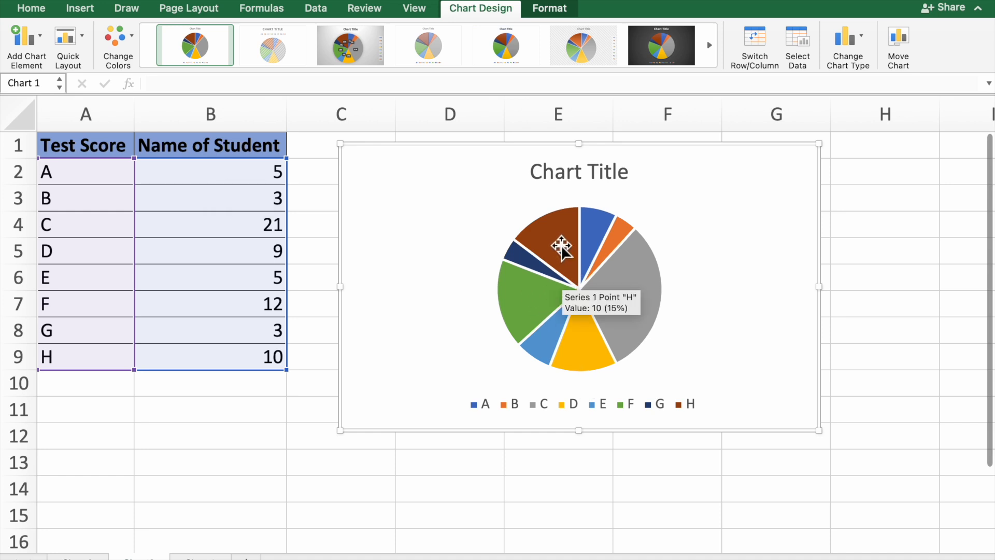
click(576, 293)
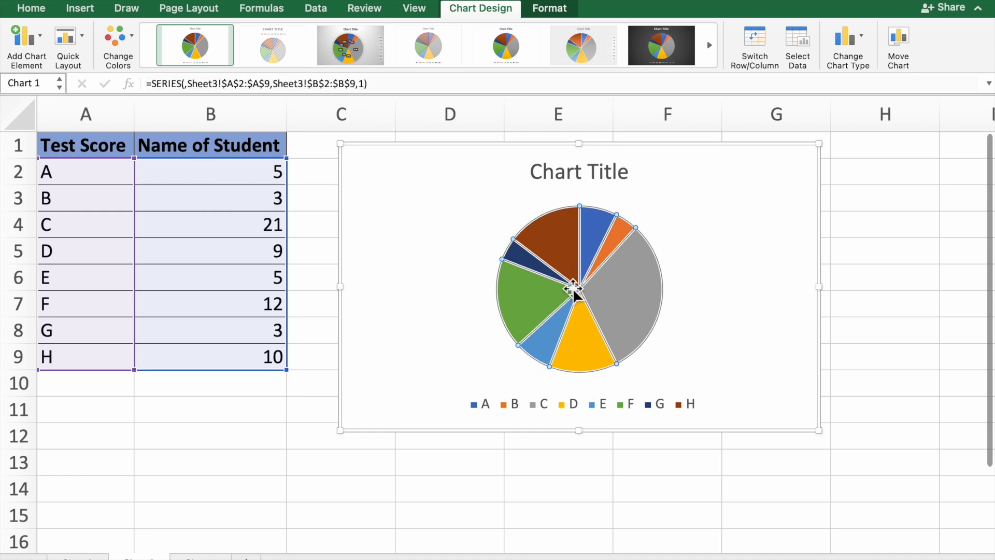
click(38, 42)
mouse_move(50, 80)
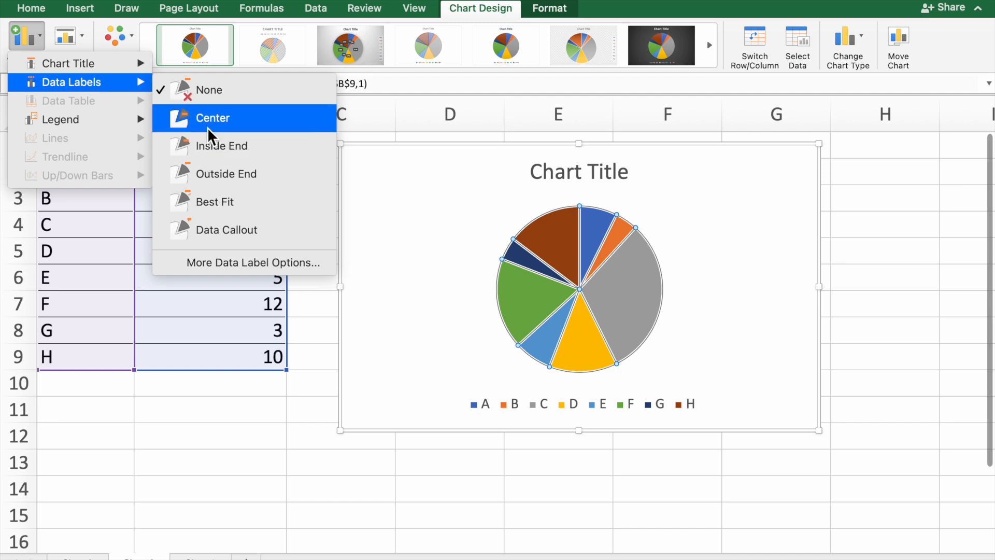
click(213, 151)
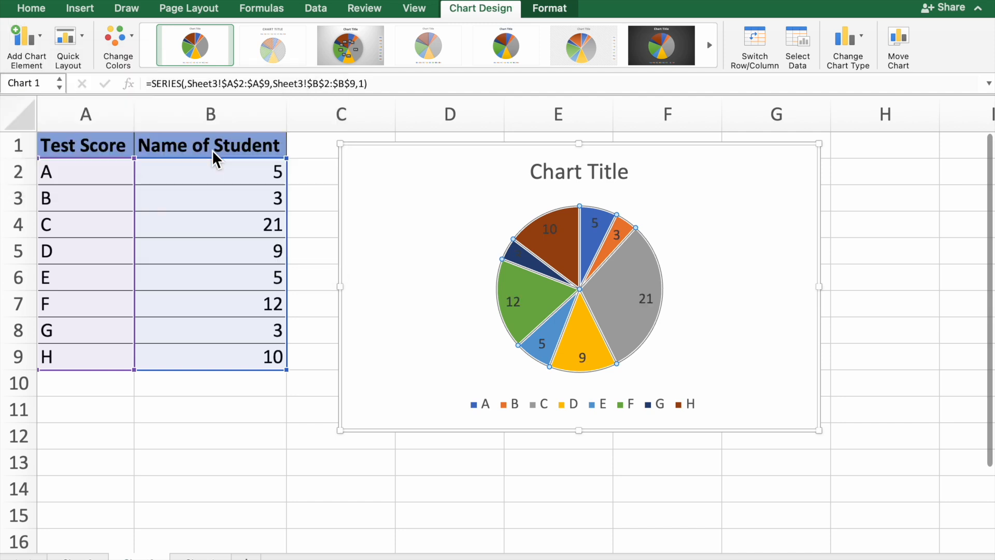
- Shift the chart slightly to the right
click(383, 232)
drag(384, 232, 396, 229)
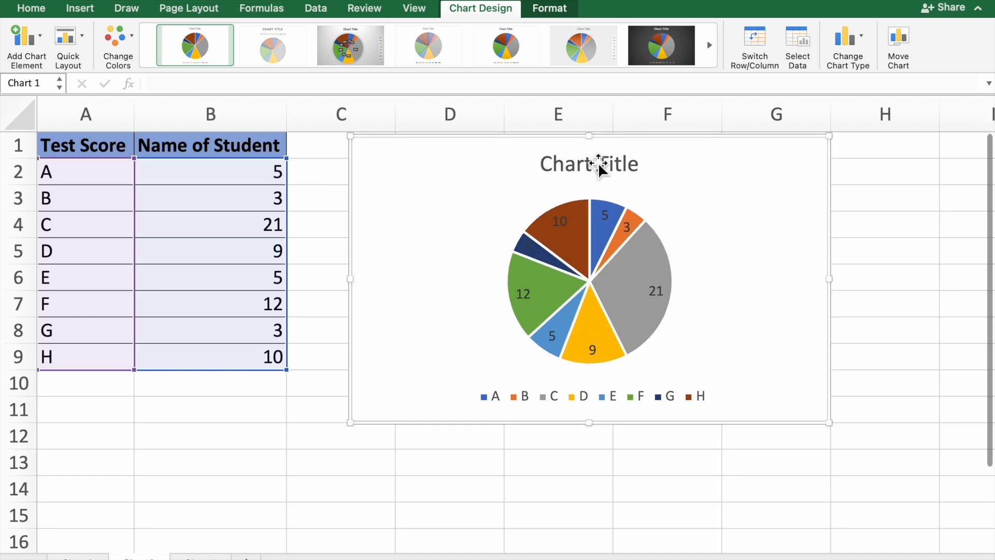
mouse_move(532, 284)
mouse_move(556, 262)
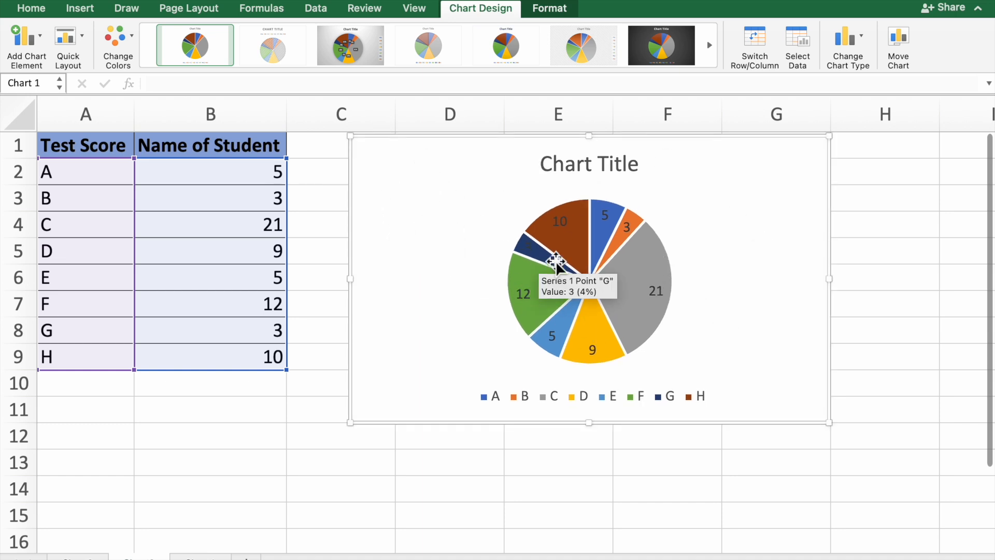
- Format the data labels to show Percentage instead of Value
click(581, 257)
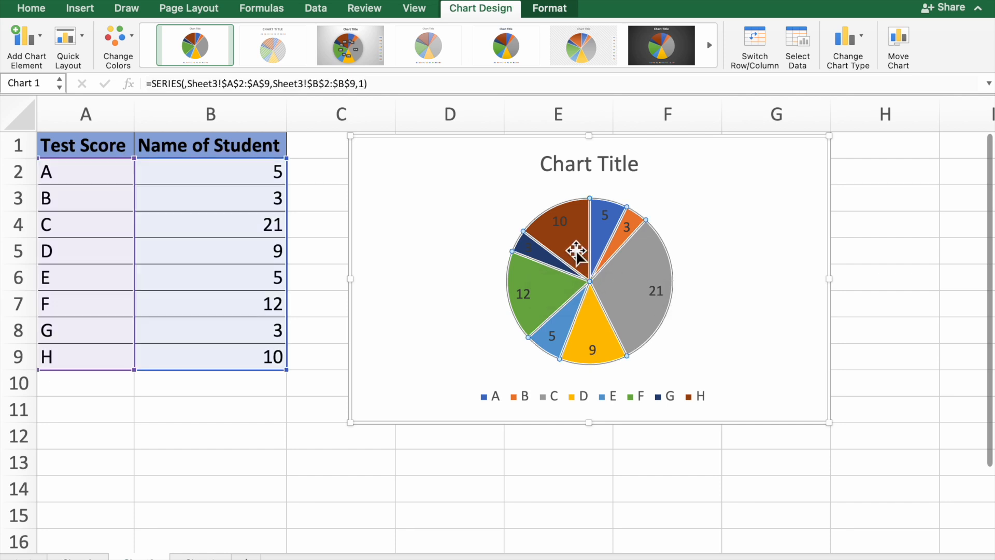
right_click(577, 254)
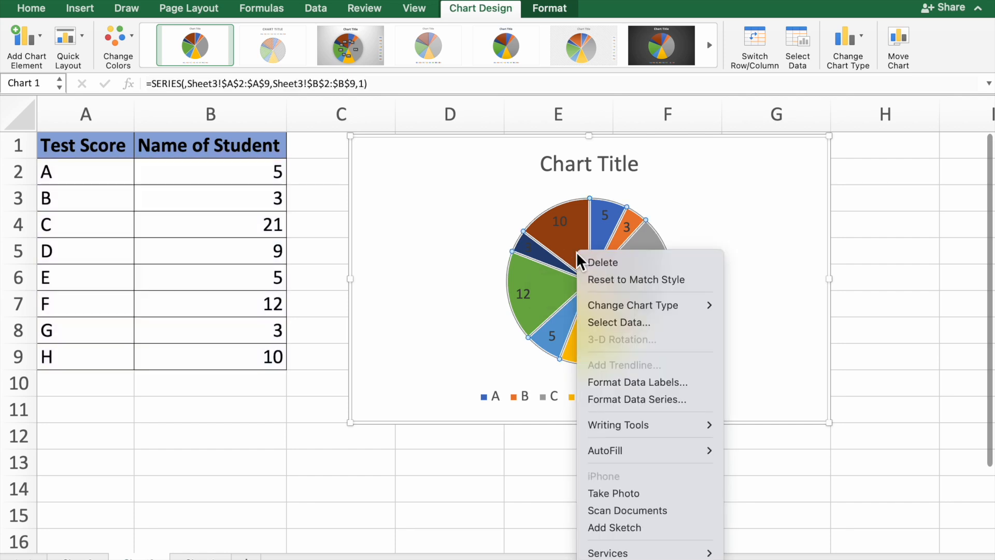
click(613, 381)
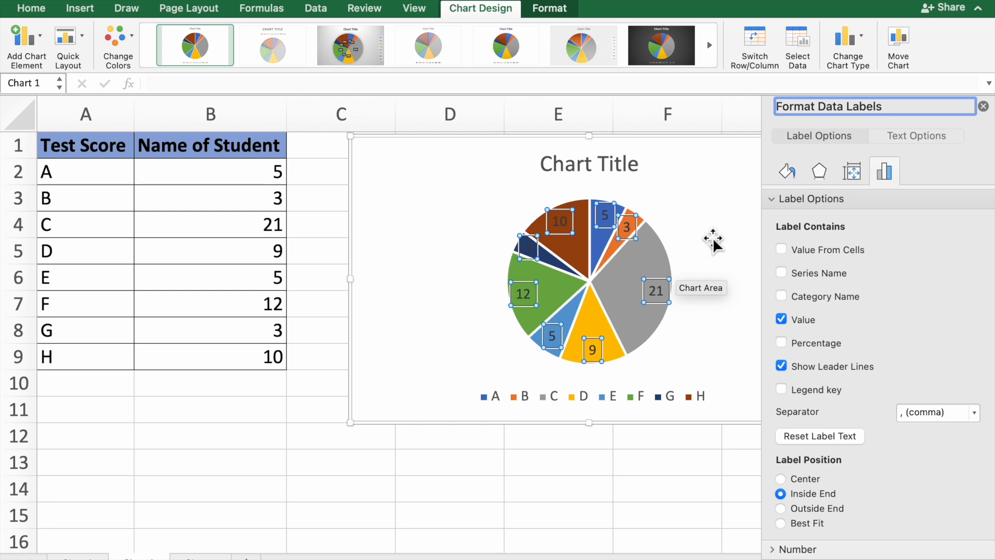
click(782, 341)
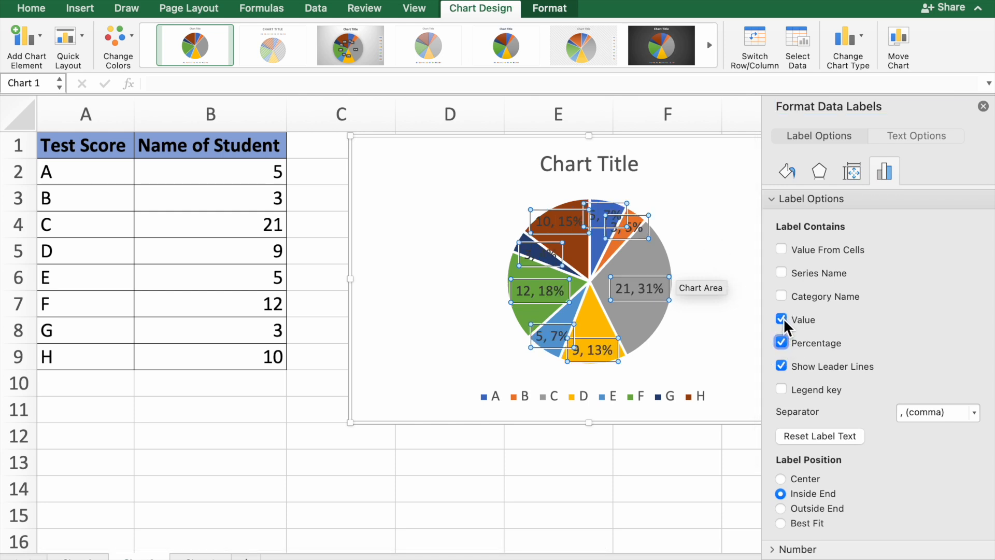
click(781, 319)
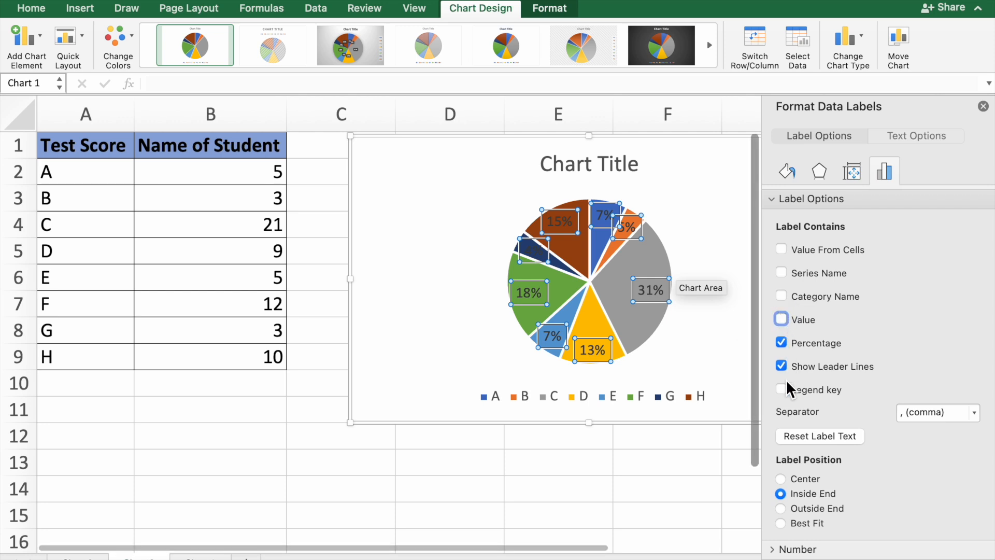
- Try the Outside End, Center and Best Fit label positions, return to Inside End, and close the formatting pane
scroll(790, 495, down, 1)
scroll(791, 497, up, 1)
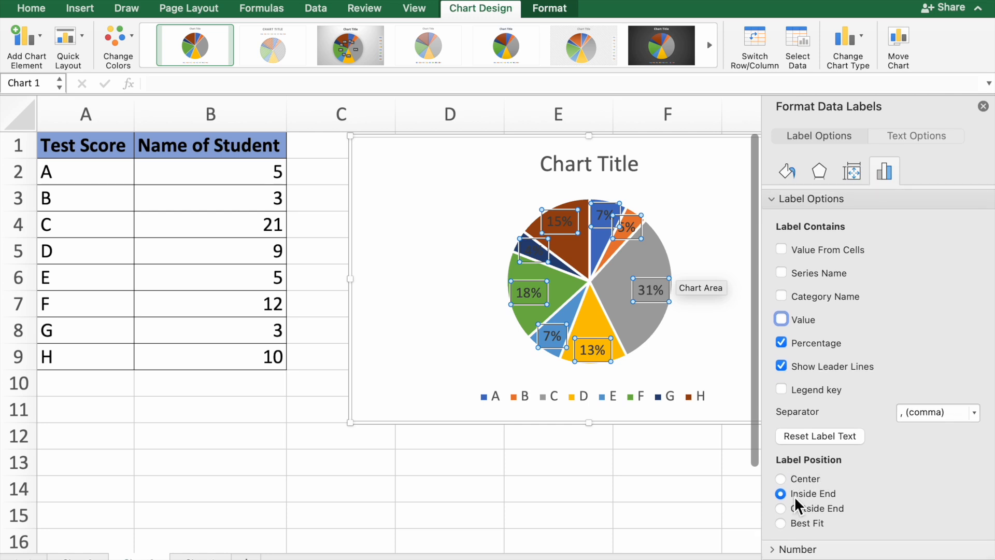
click(781, 509)
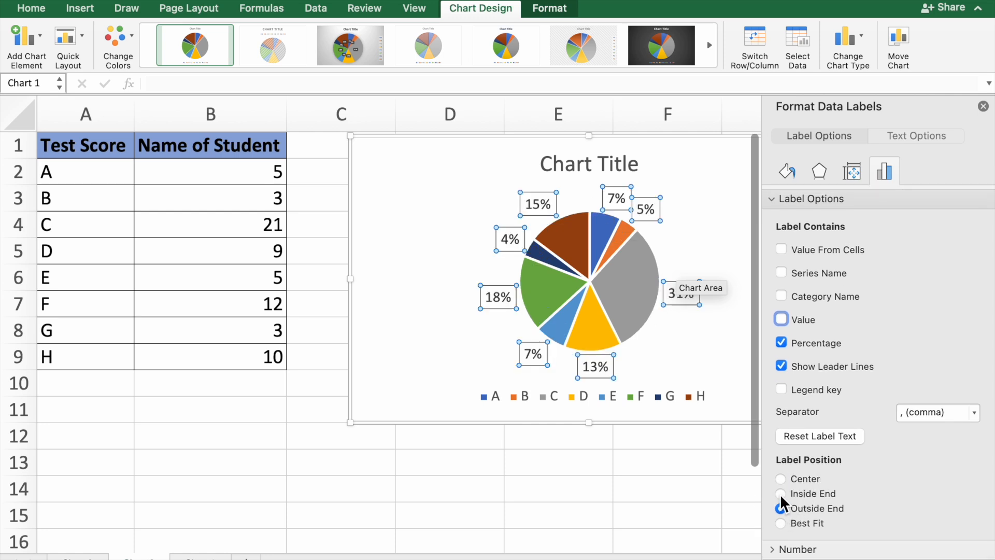
click(781, 494)
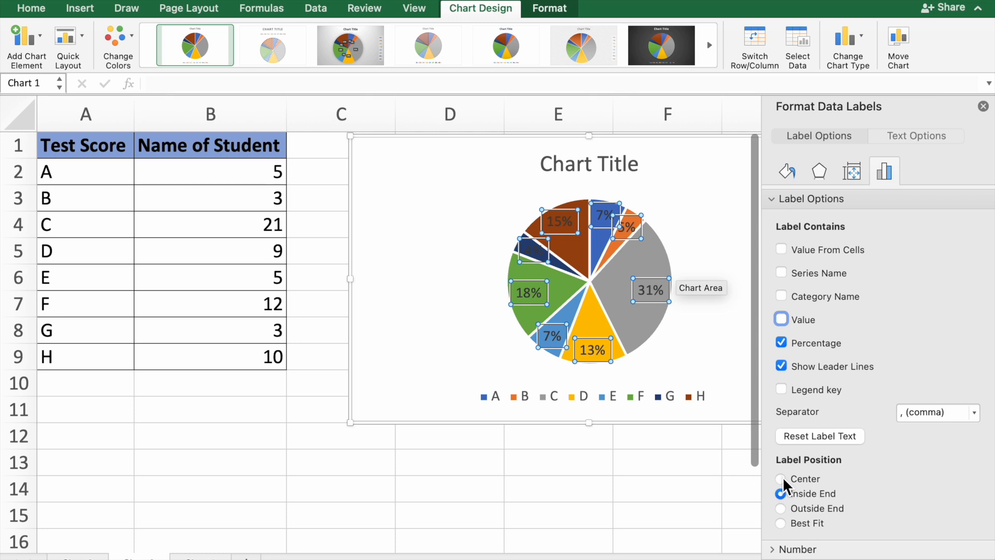
click(780, 479)
click(780, 524)
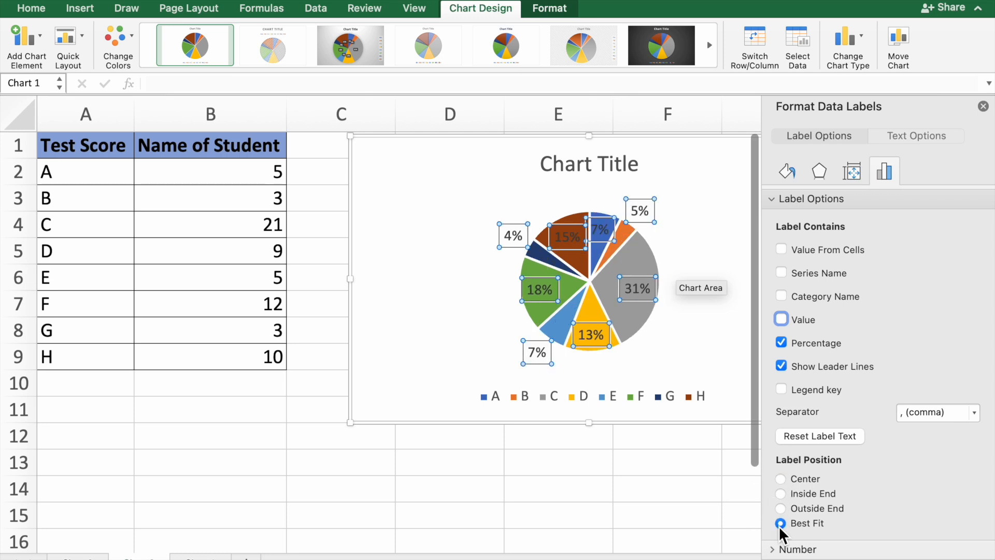
click(781, 494)
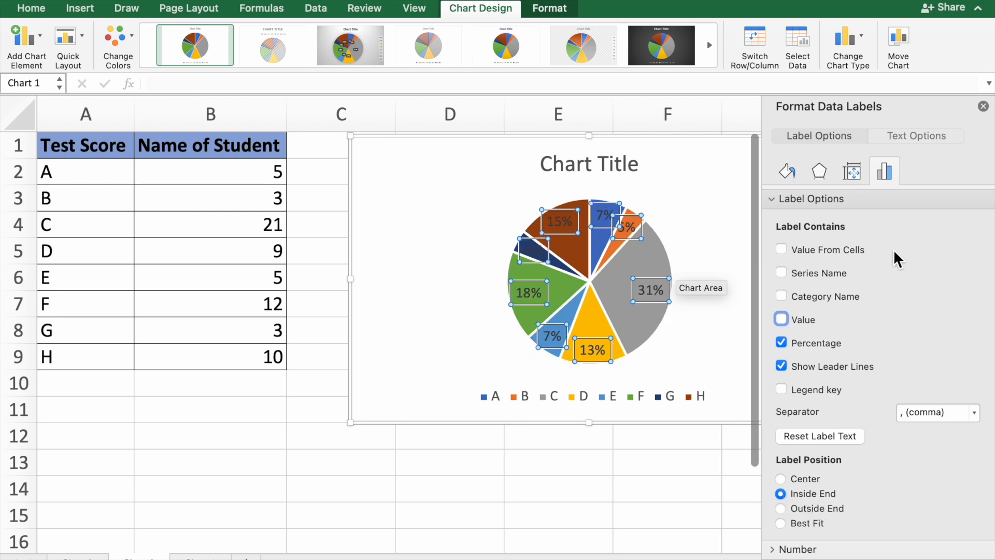
click(983, 106)
click(752, 212)
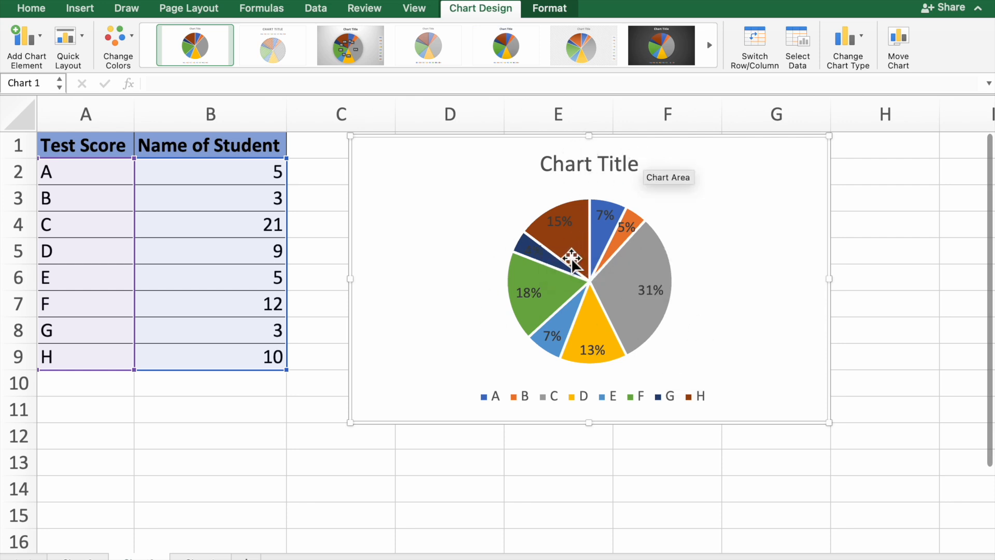
- Rotate the pie by setting the series' angle of first slice to 171°
mouse_move(568, 257)
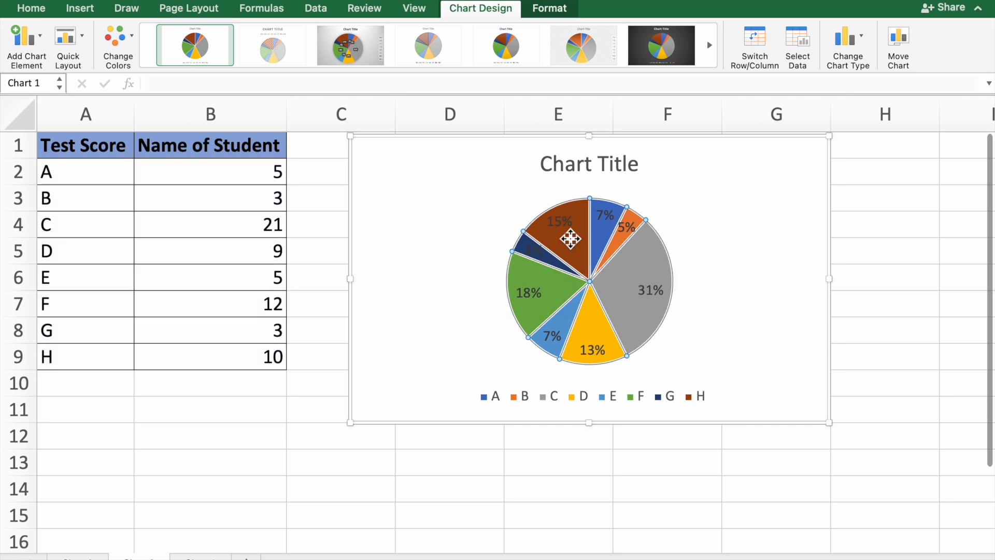
click(573, 242)
right_click(571, 243)
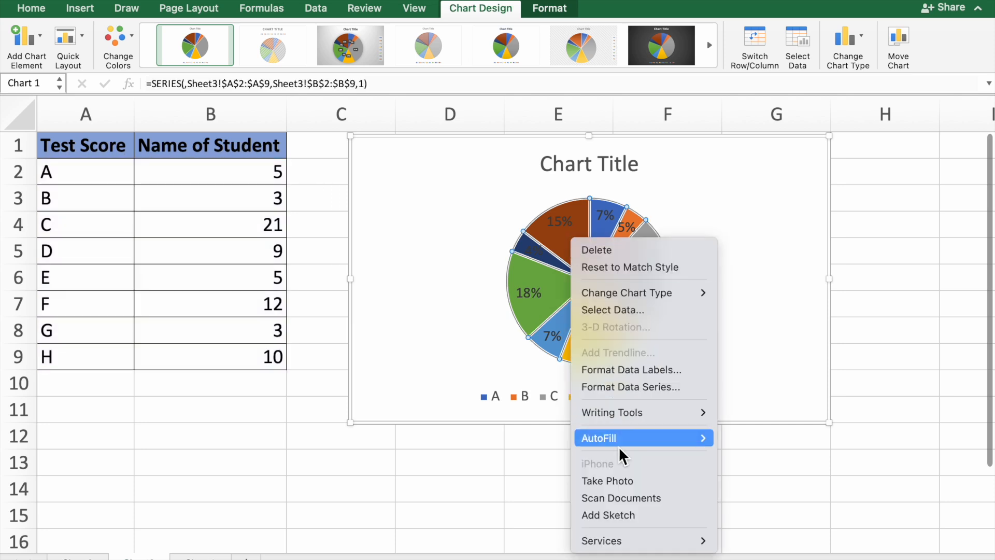
click(615, 393)
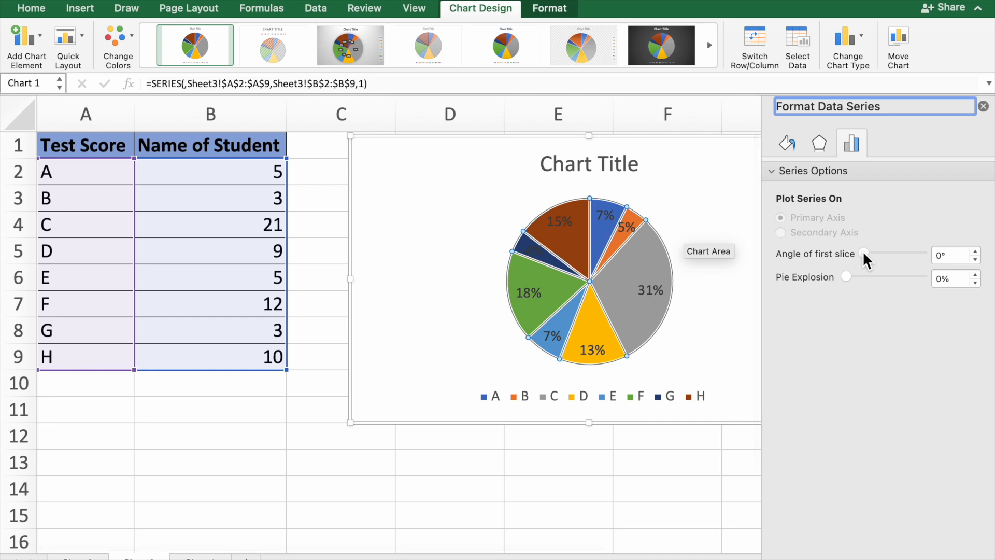
click(976, 259)
click(975, 259)
click(975, 259)
click(975, 251)
click(975, 251)
click(975, 251)
click(975, 251)
click(975, 251)
click(975, 252)
click(975, 252)
click(975, 251)
click(975, 252)
click(975, 251)
click(975, 251)
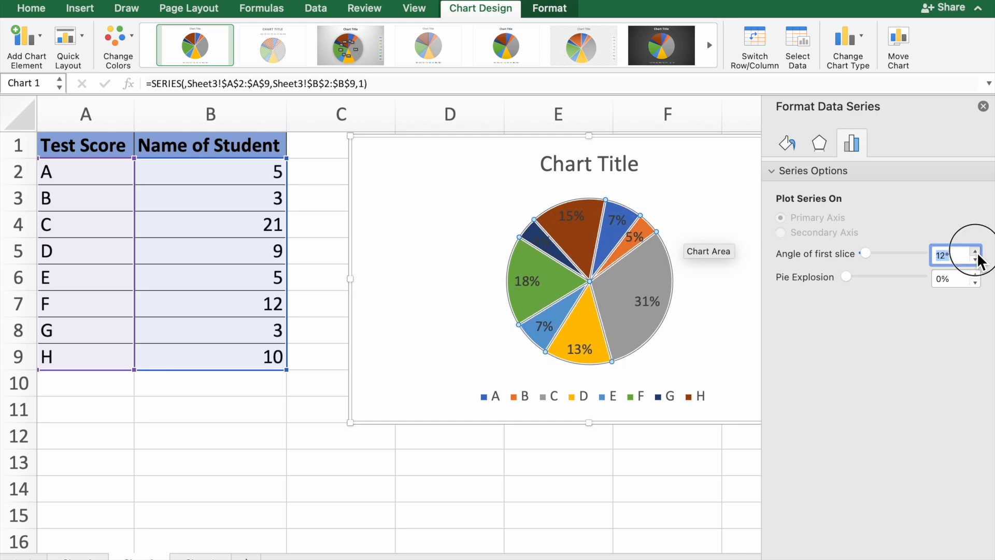
click(975, 252)
click(975, 252)
click(975, 251)
click(975, 251)
click(975, 252)
click(975, 251)
click(975, 252)
click(975, 252)
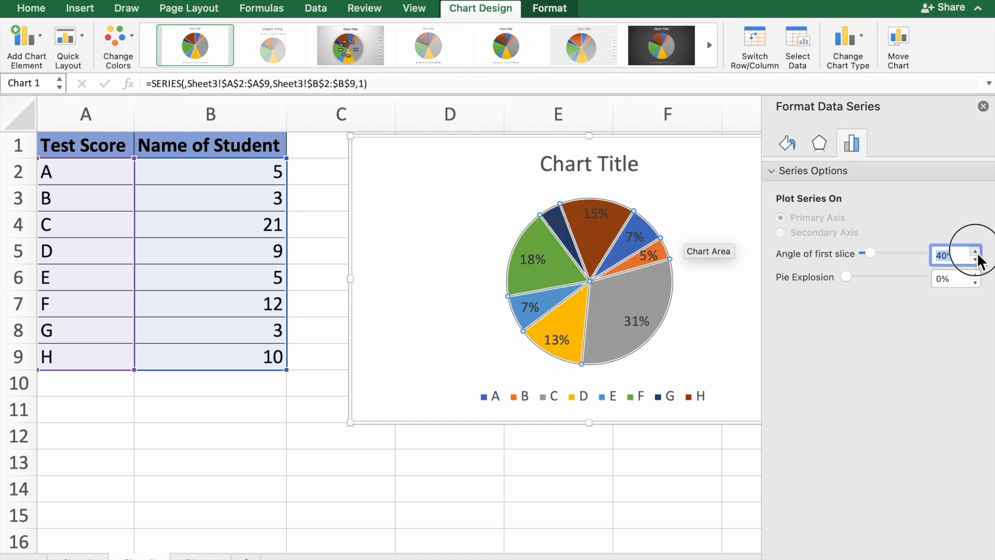
click(975, 251)
click(975, 252)
click(974, 252)
click(974, 254)
click(974, 254)
click(974, 254)
click(974, 254)
click(974, 253)
click(974, 254)
click(974, 253)
click(974, 254)
click(974, 253)
click(974, 253)
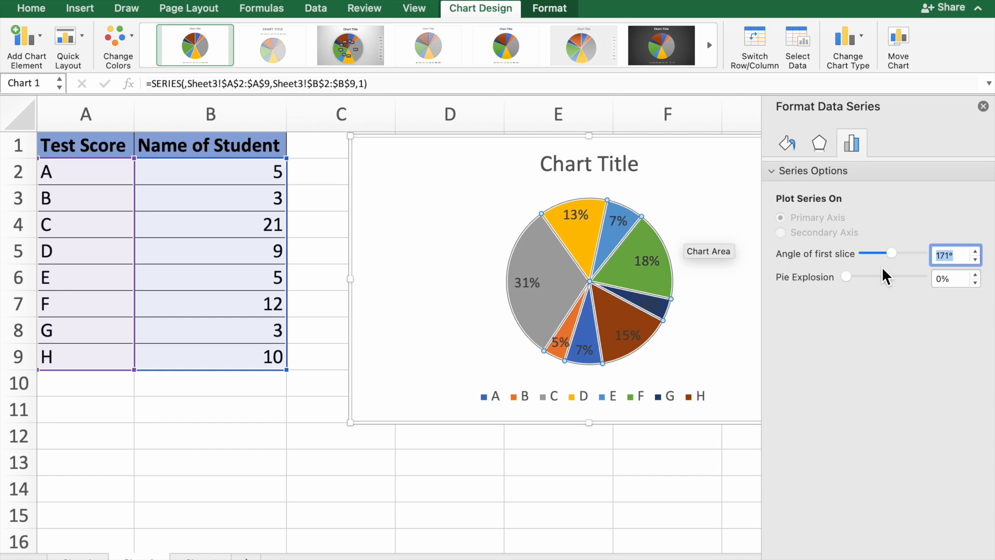
click(705, 329)
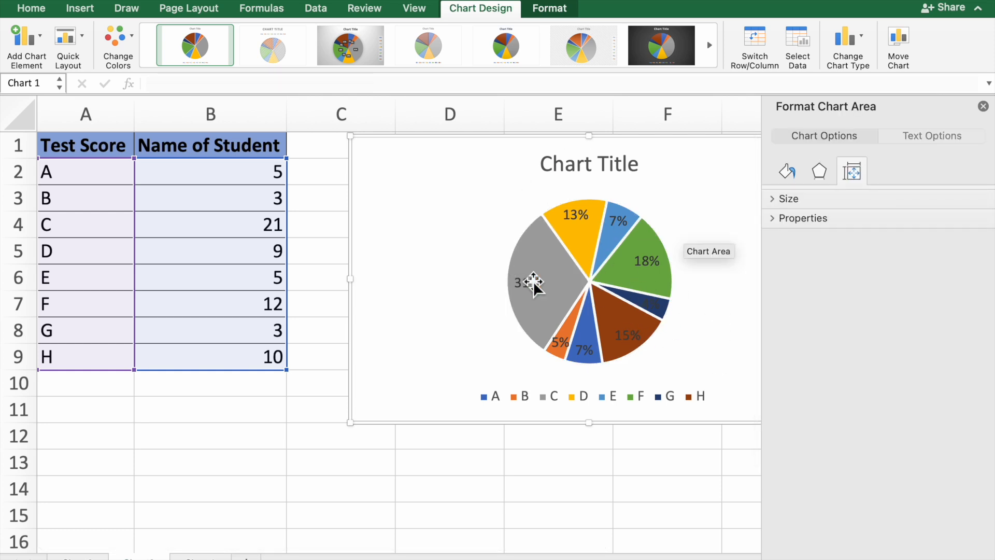
- Explode the D slice away from the pie by setting its point explosion to 14%
click(579, 248)
mouse_move(584, 244)
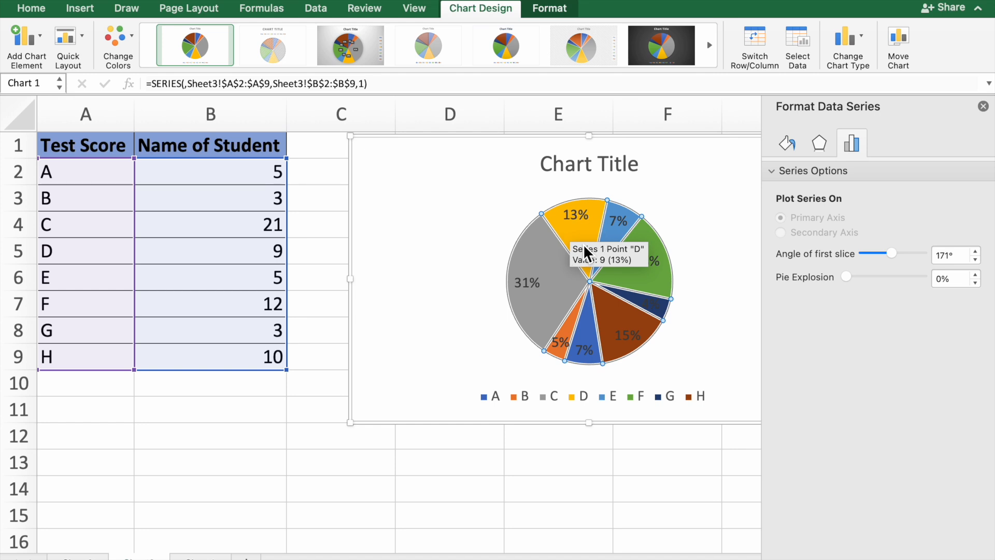
click(448, 229)
click(539, 241)
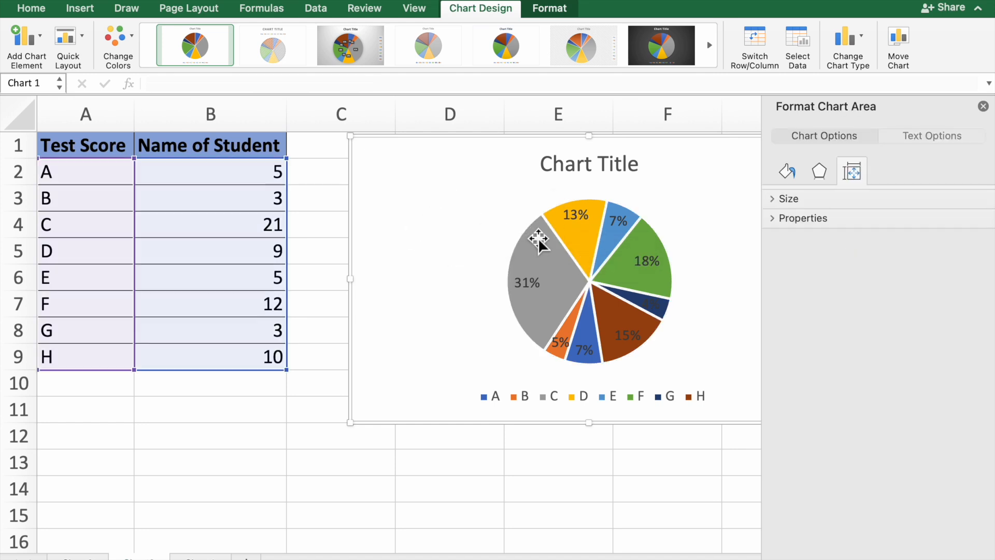
click(576, 236)
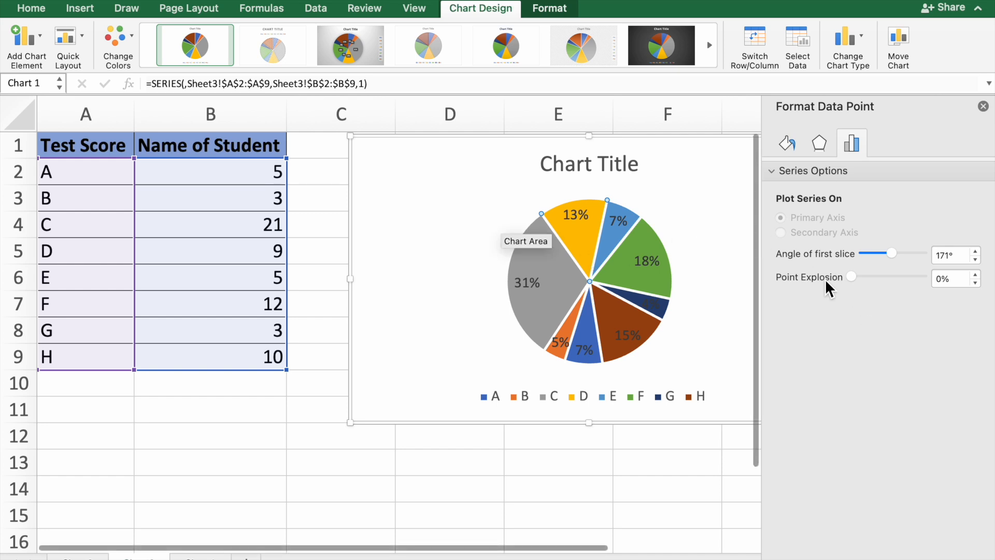
drag(852, 279, 853, 275)
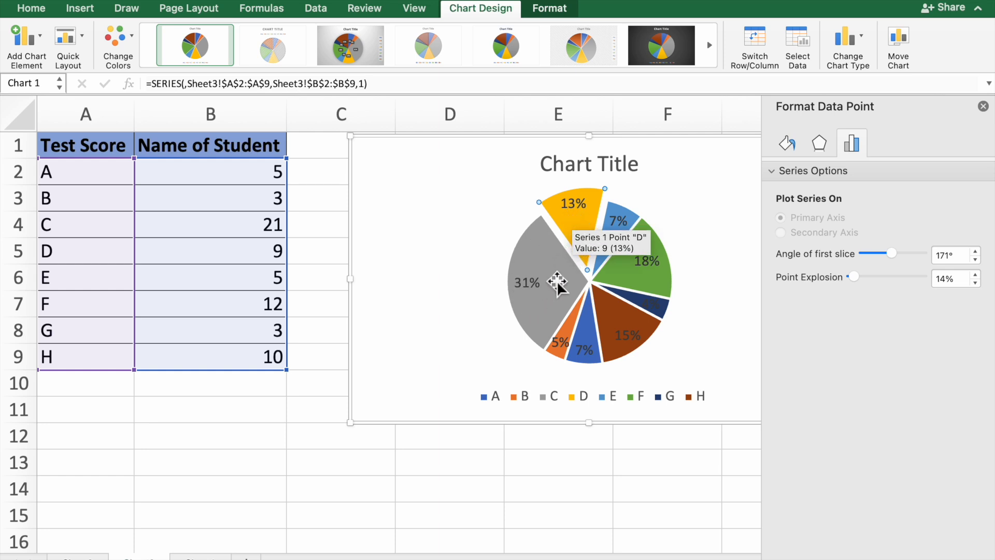
- Fill the C slice with yellow
click(547, 252)
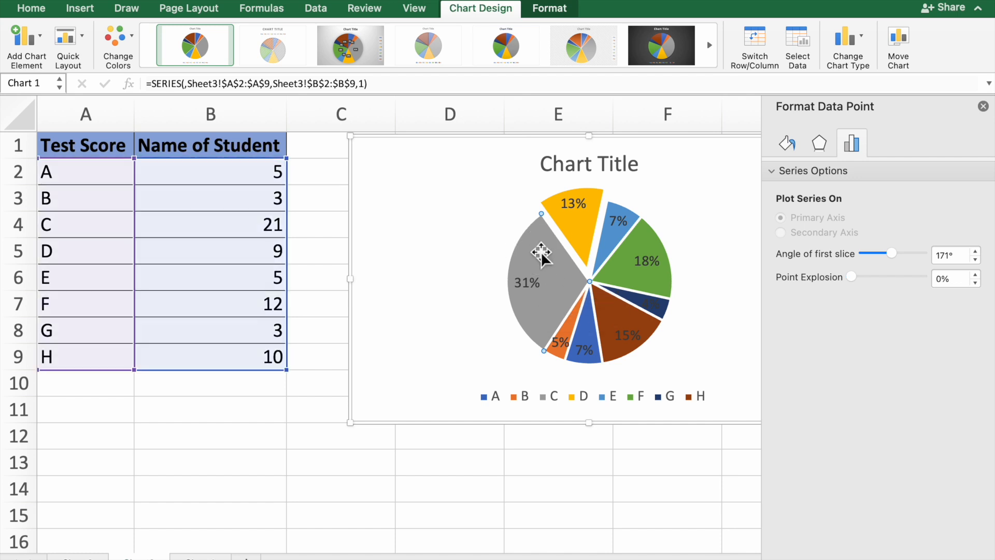
click(551, 8)
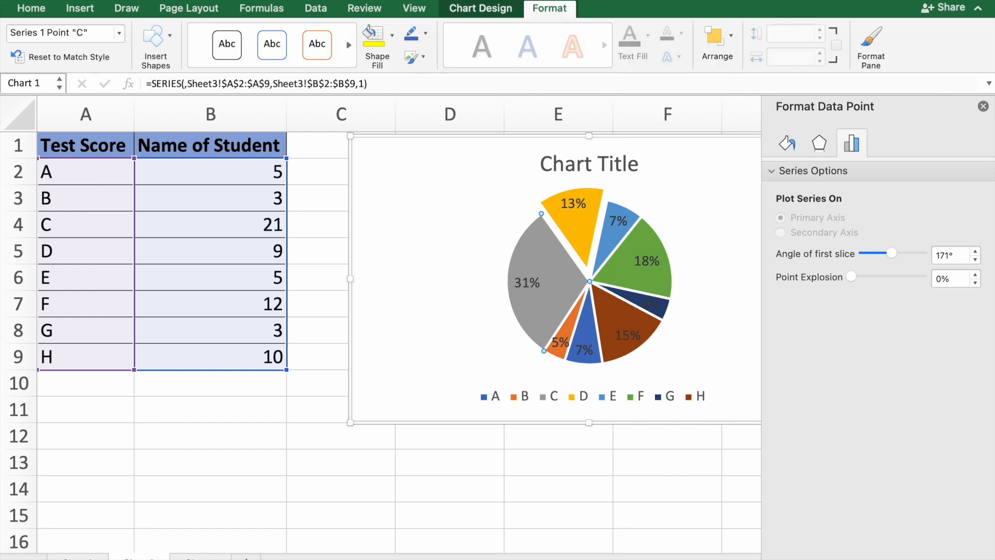
click(372, 40)
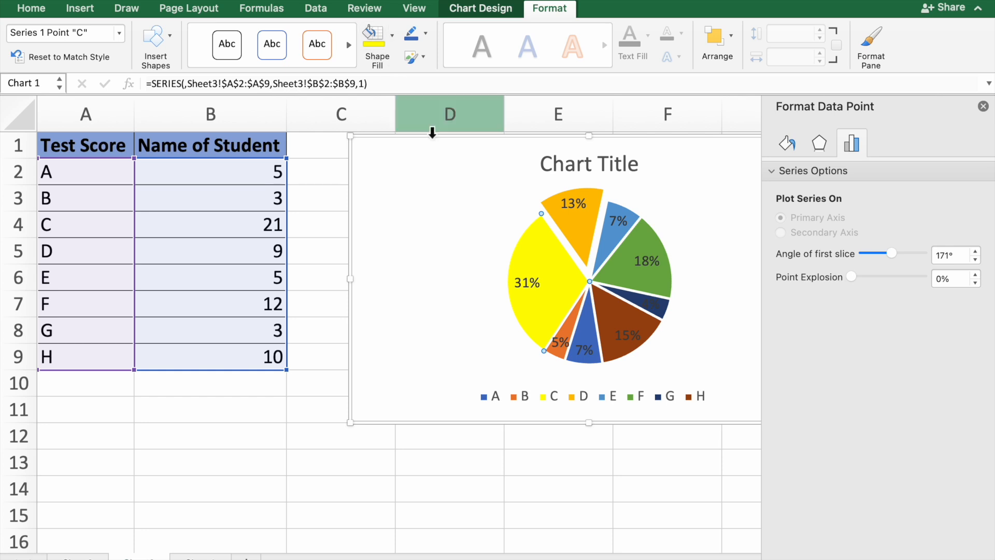
click(450, 320)
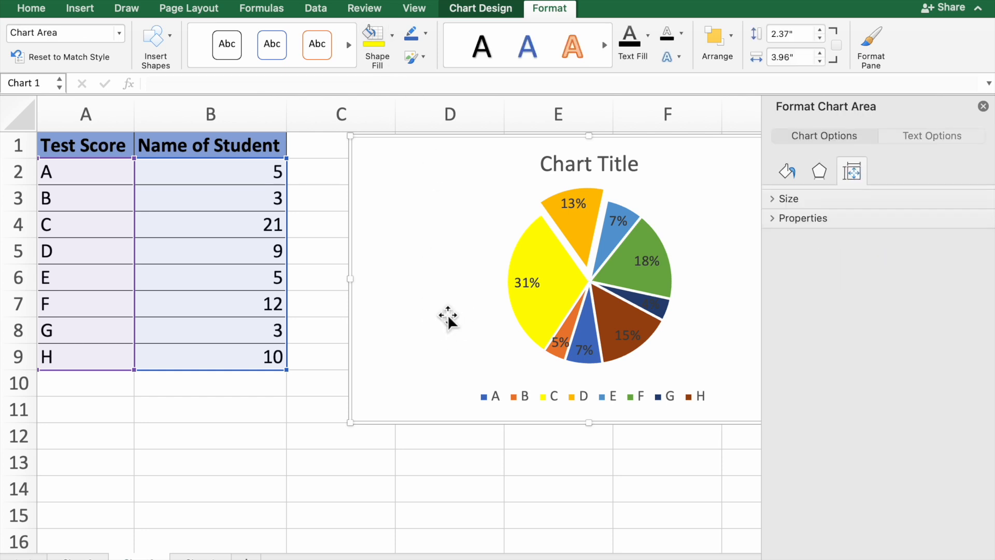